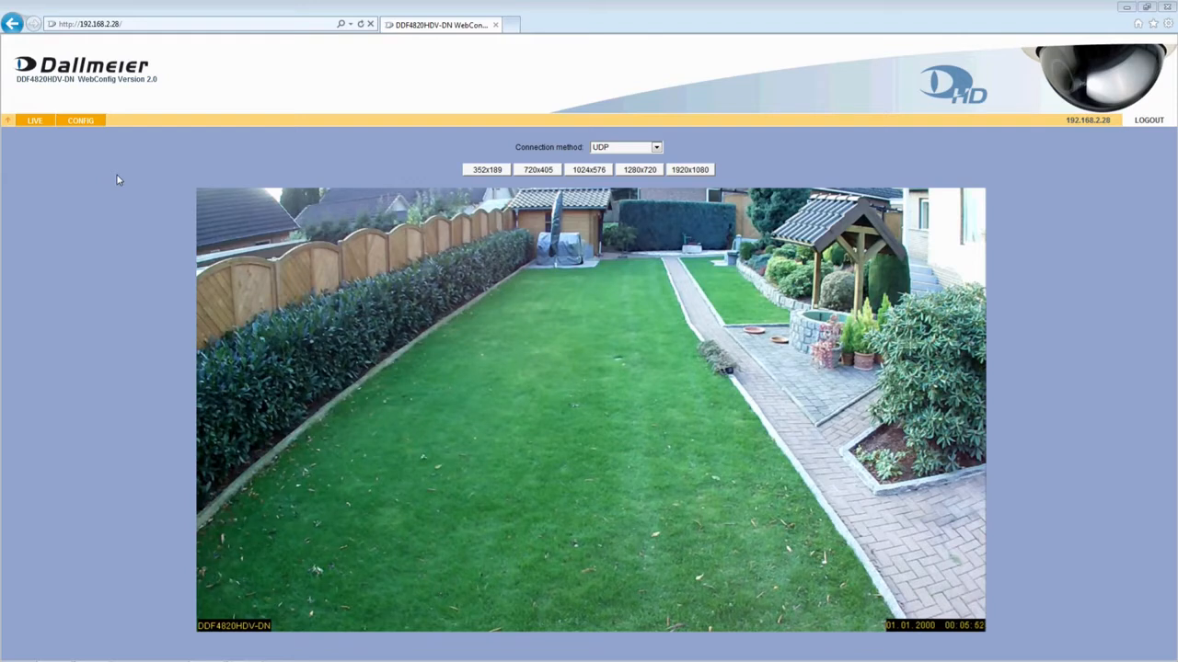
Open the camera's configuration area and log in by entering the account password
left_click(83, 124)
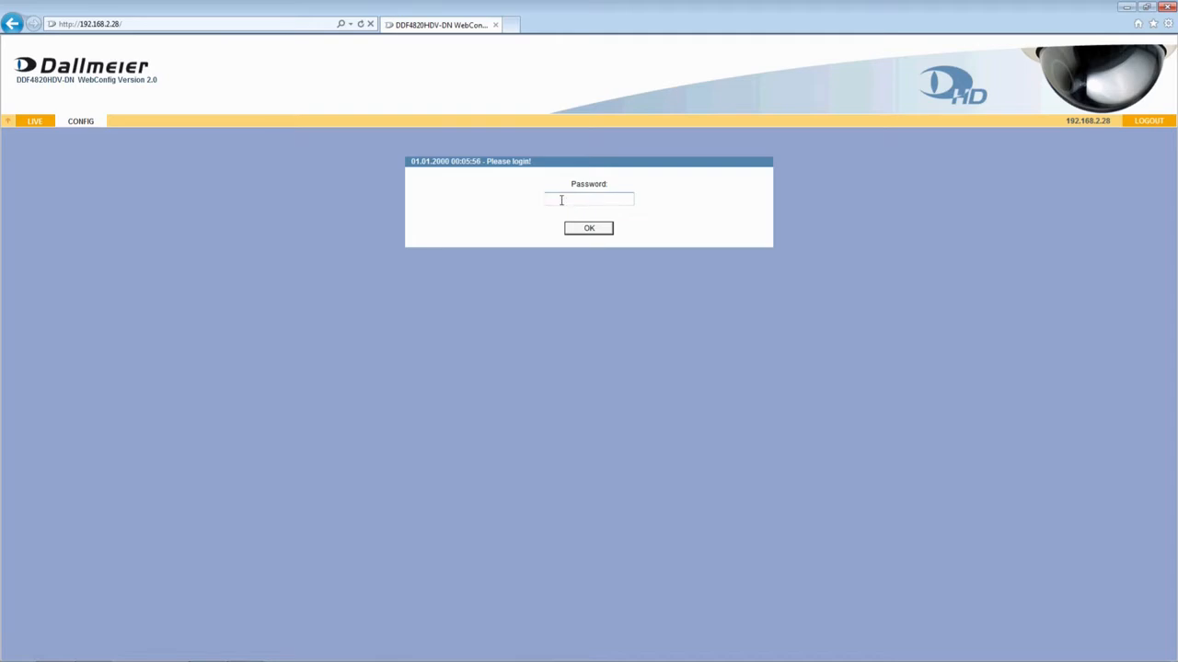
type("•")
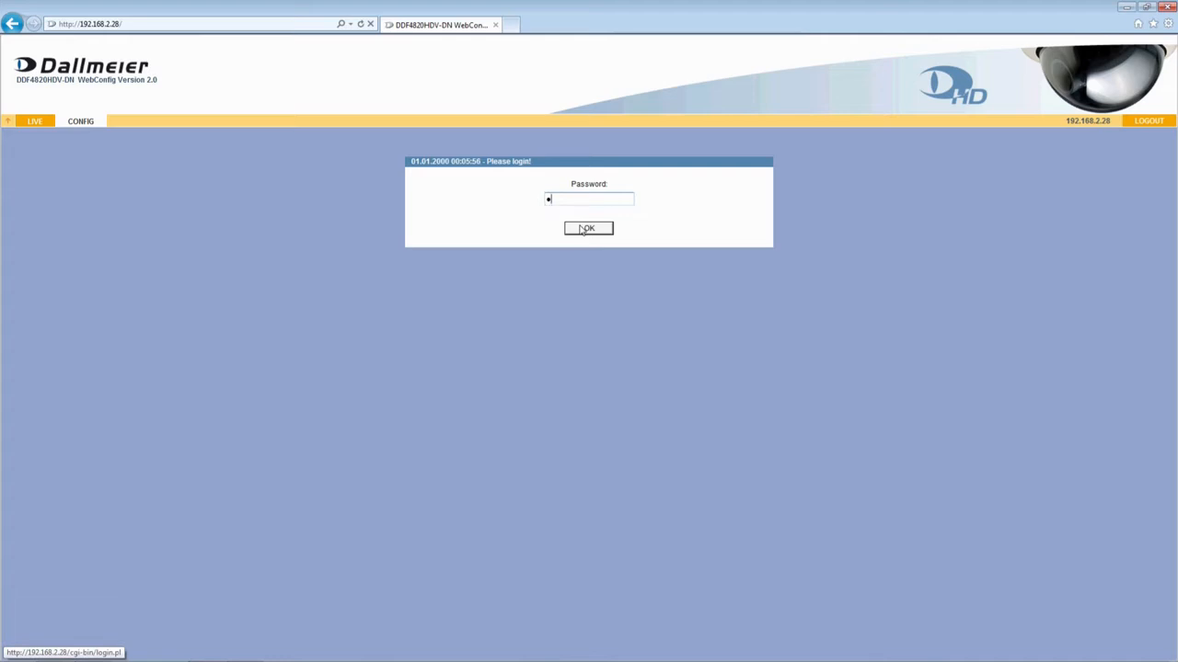
left_click(583, 229)
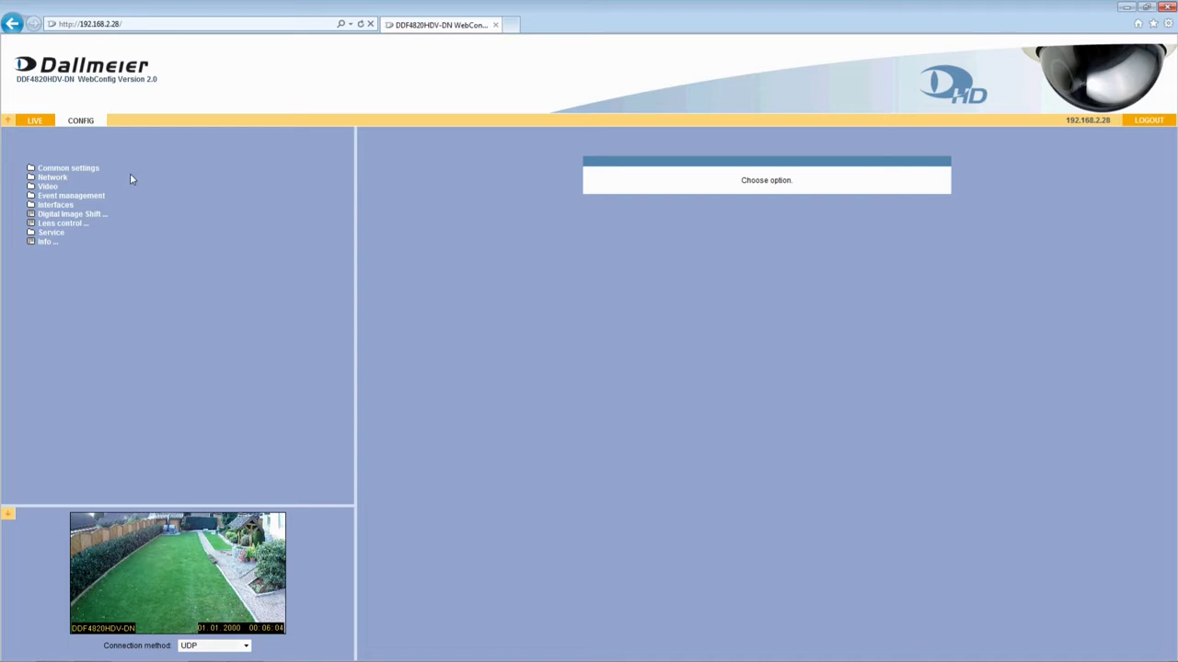
Examine the user interface settings and the available interface languages under Common settings
left_click(89, 170)
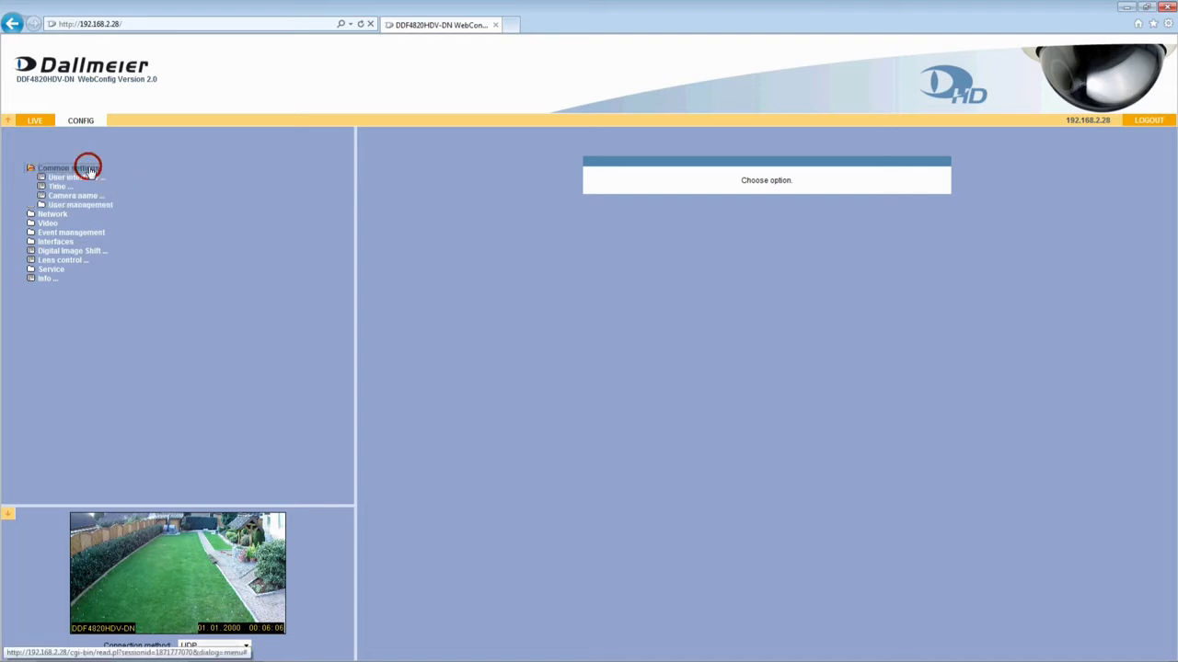
left_click(90, 178)
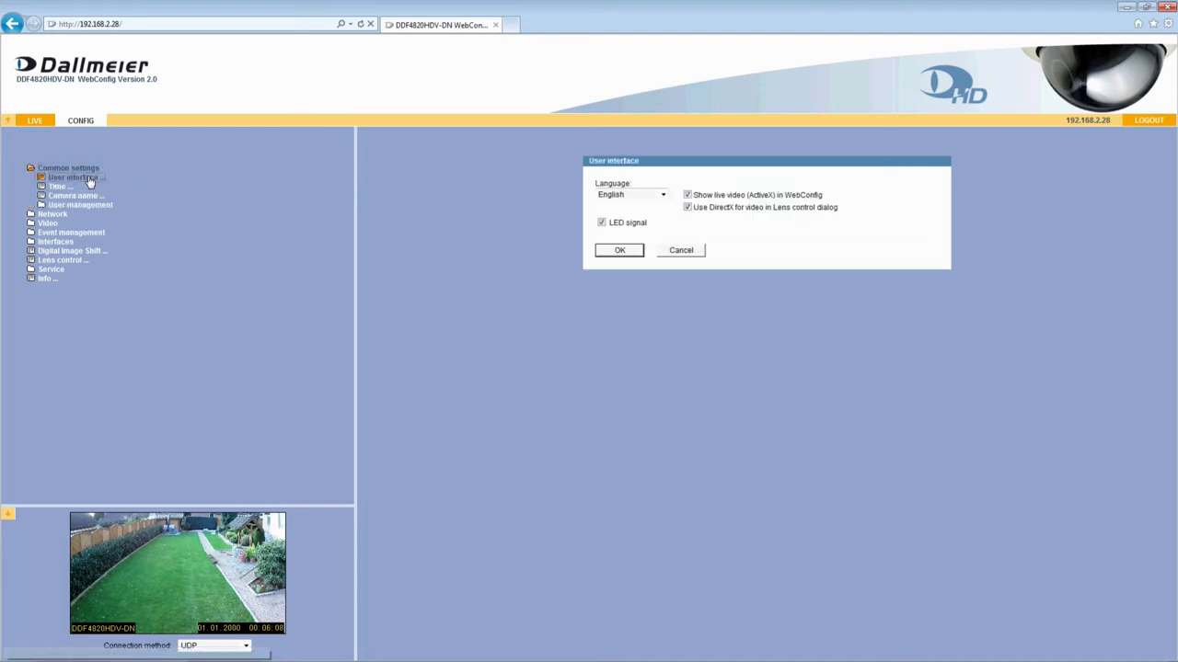
left_click(663, 195)
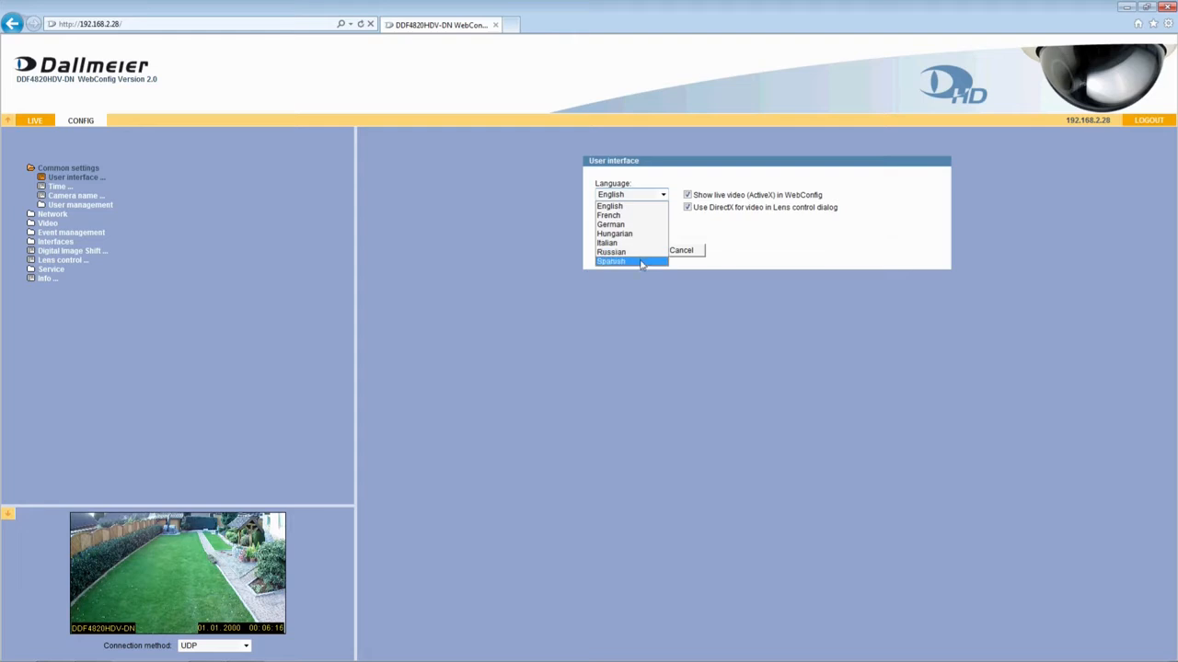
left_click(526, 202)
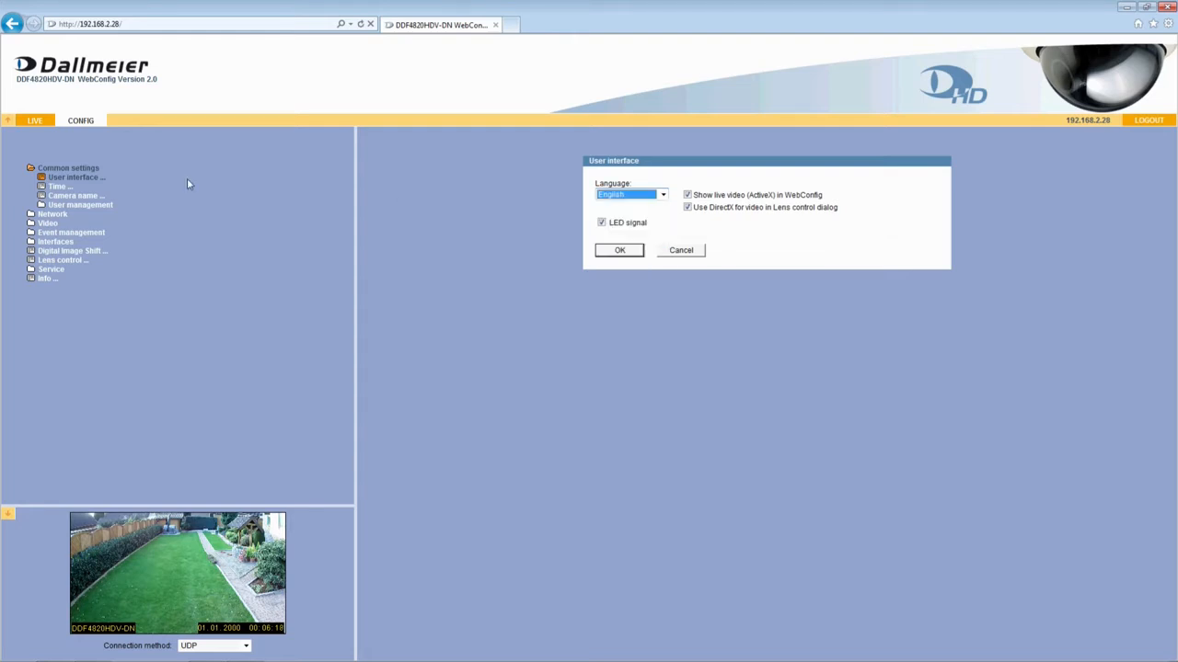
Set the day of the camera's date to 29 and its time to 16 hours 40 minutes in the time settings
left_click(57, 188)
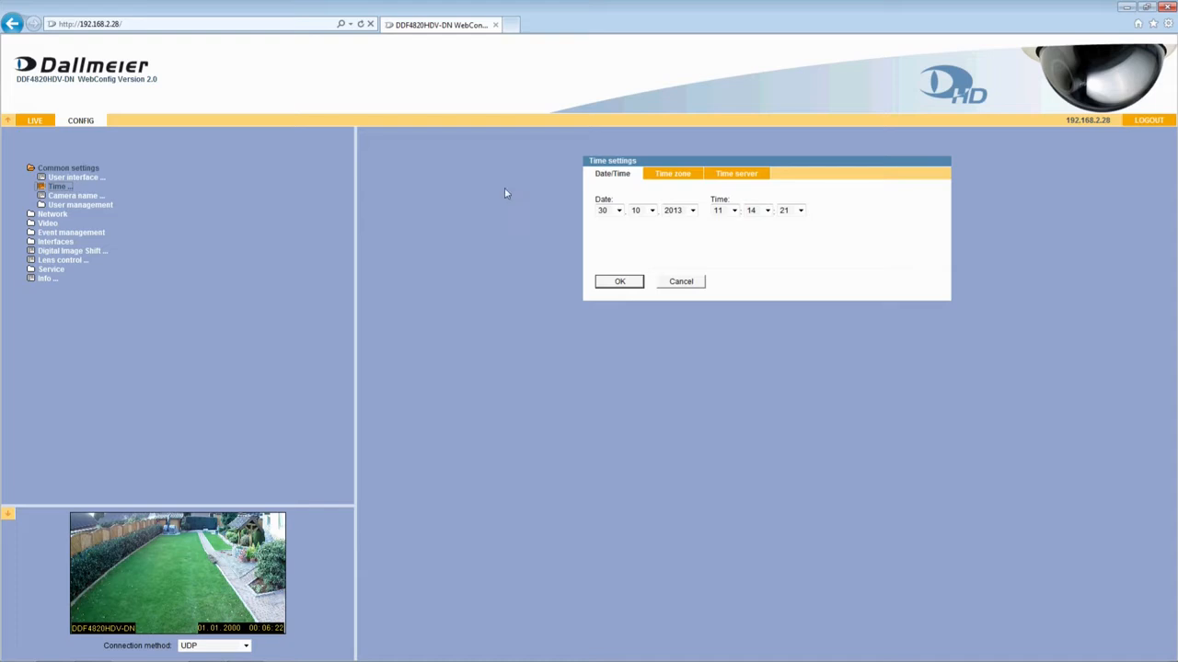
left_click(671, 175)
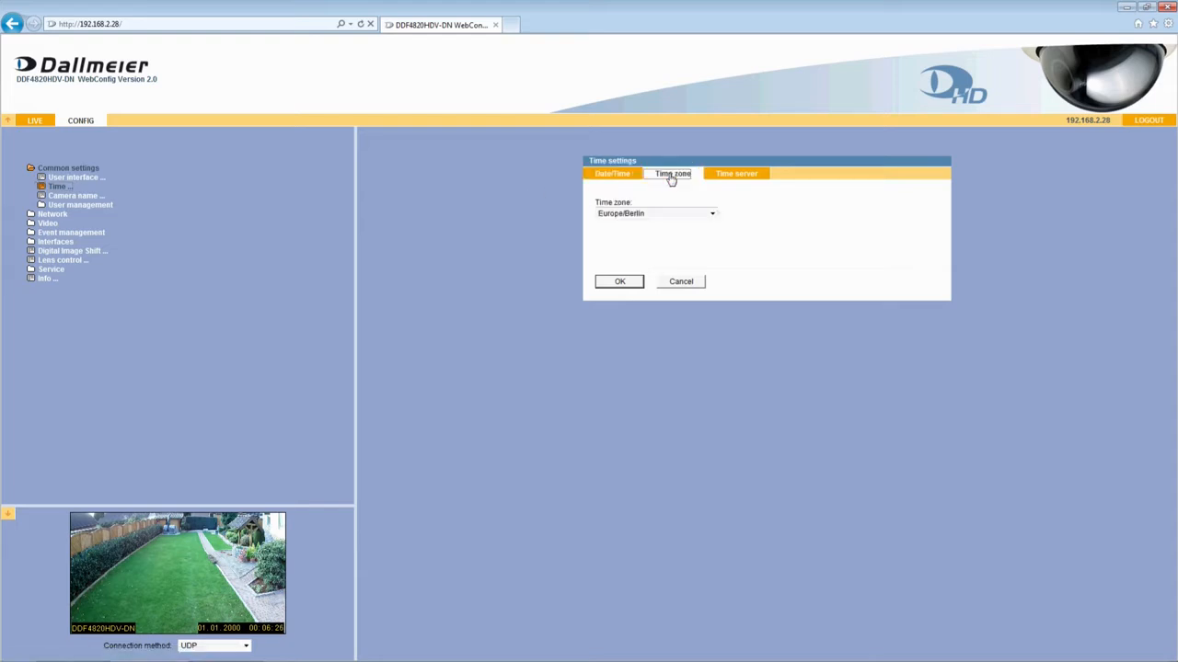
left_click(624, 175)
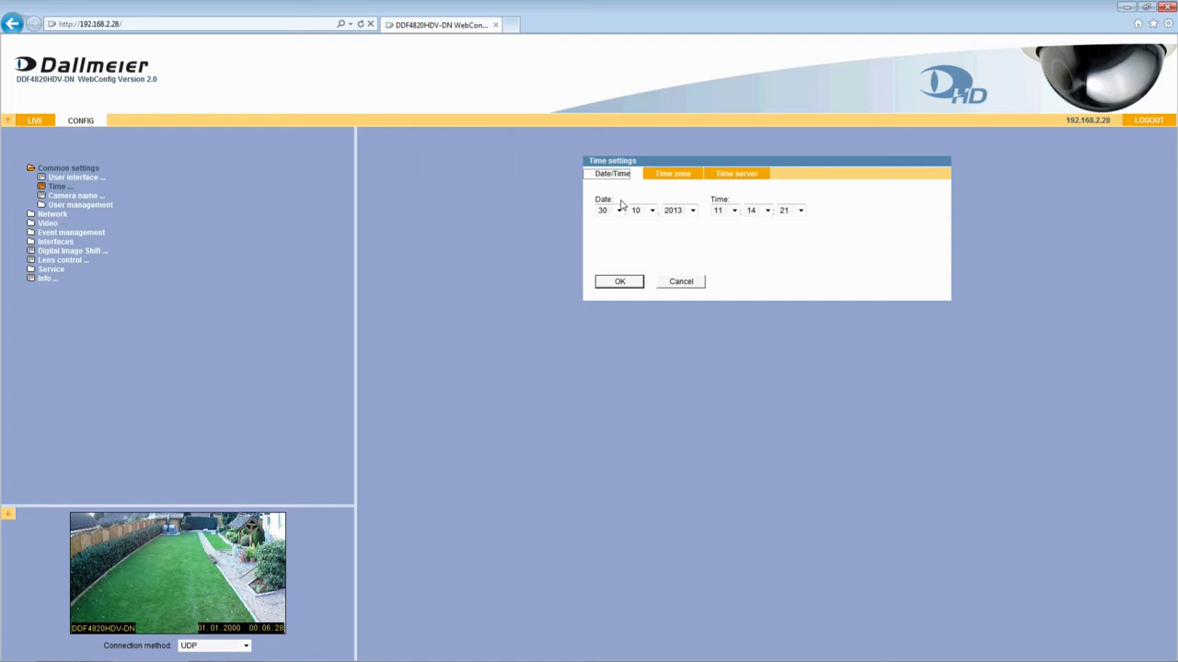
left_click(619, 212)
left_click(603, 471)
left_click(733, 210)
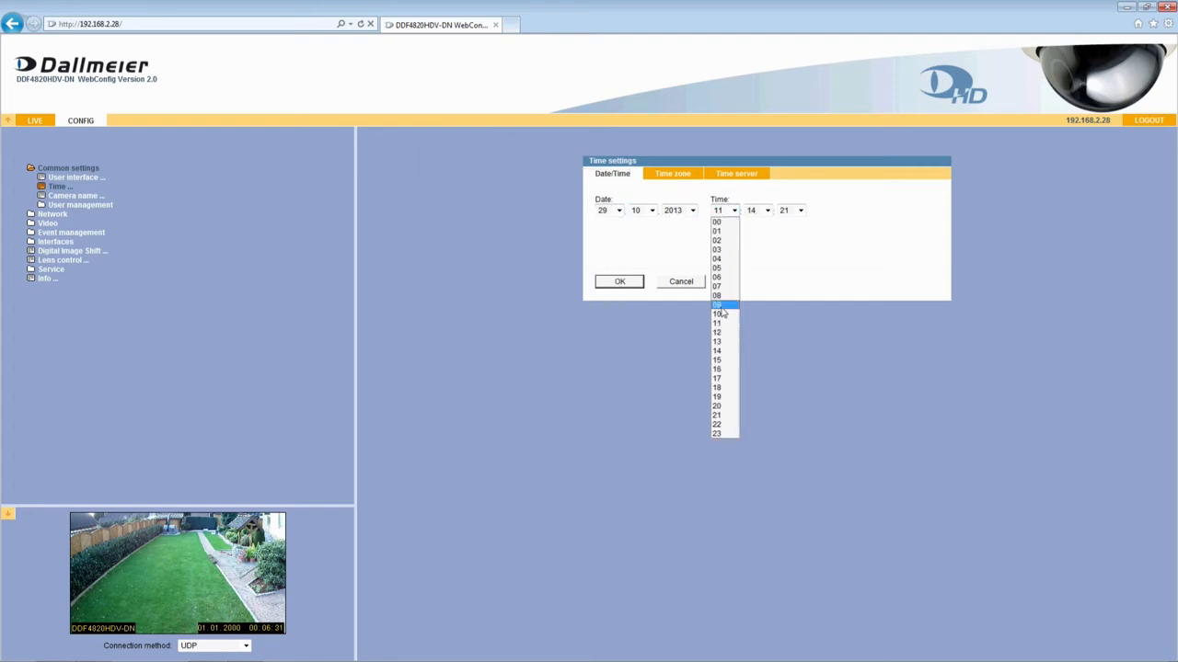
left_click(724, 376)
left_click(767, 211)
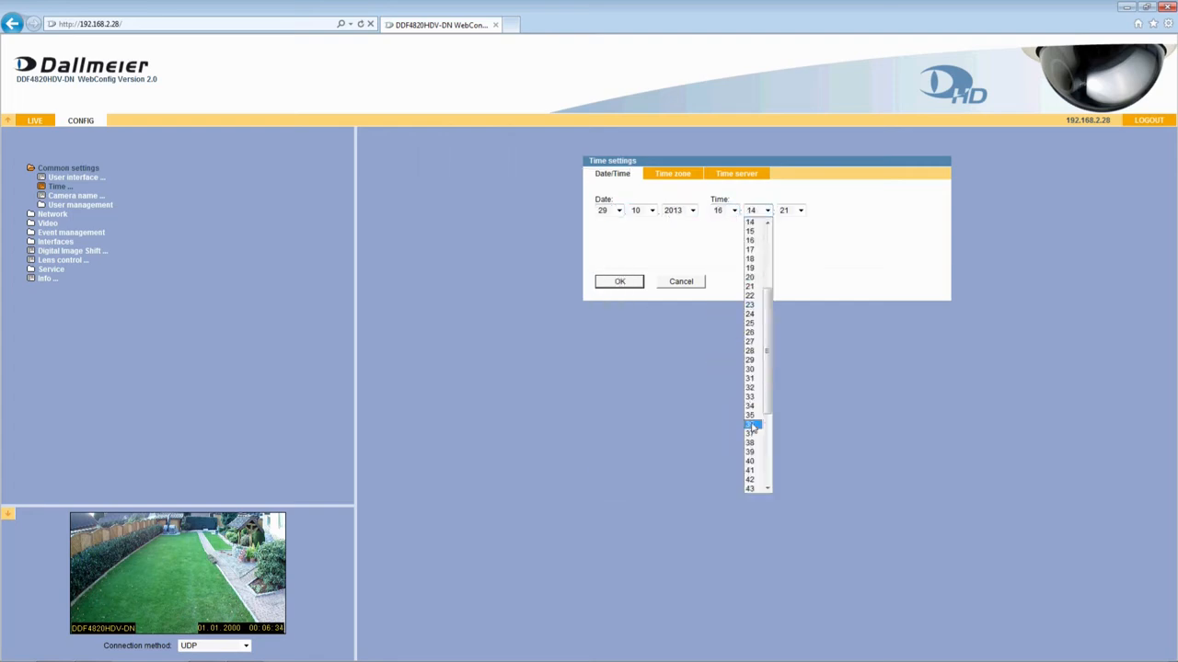
left_click(750, 461)
left_click(619, 282)
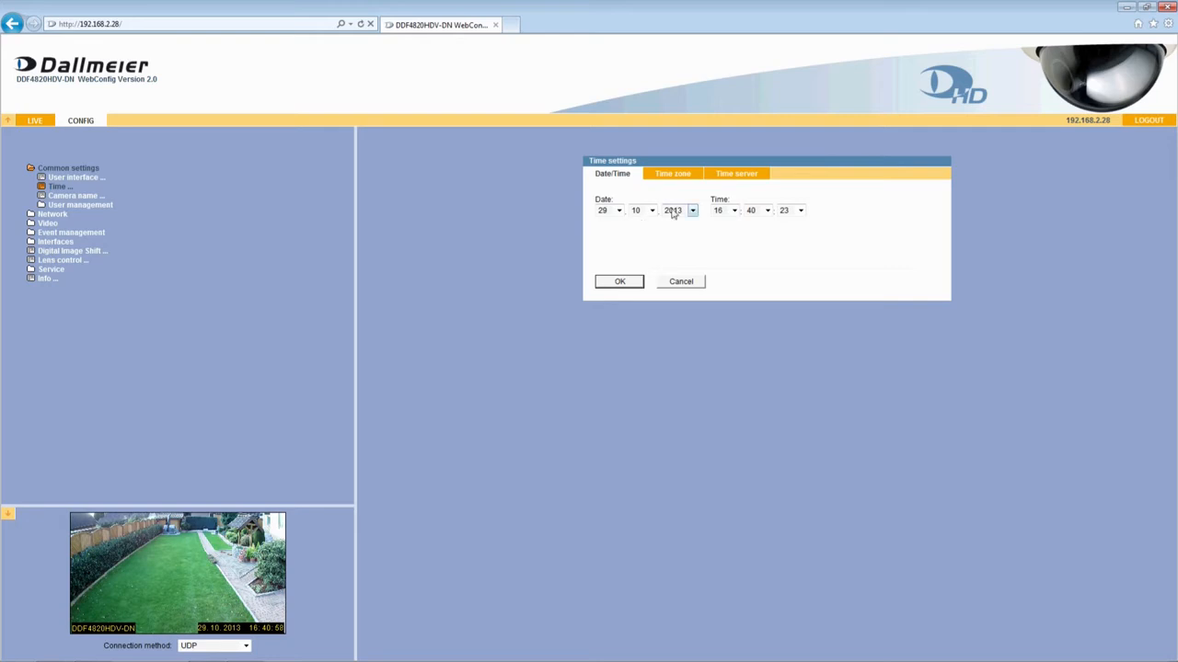
Switch on the use of a time server in the time settings
left_click(736, 175)
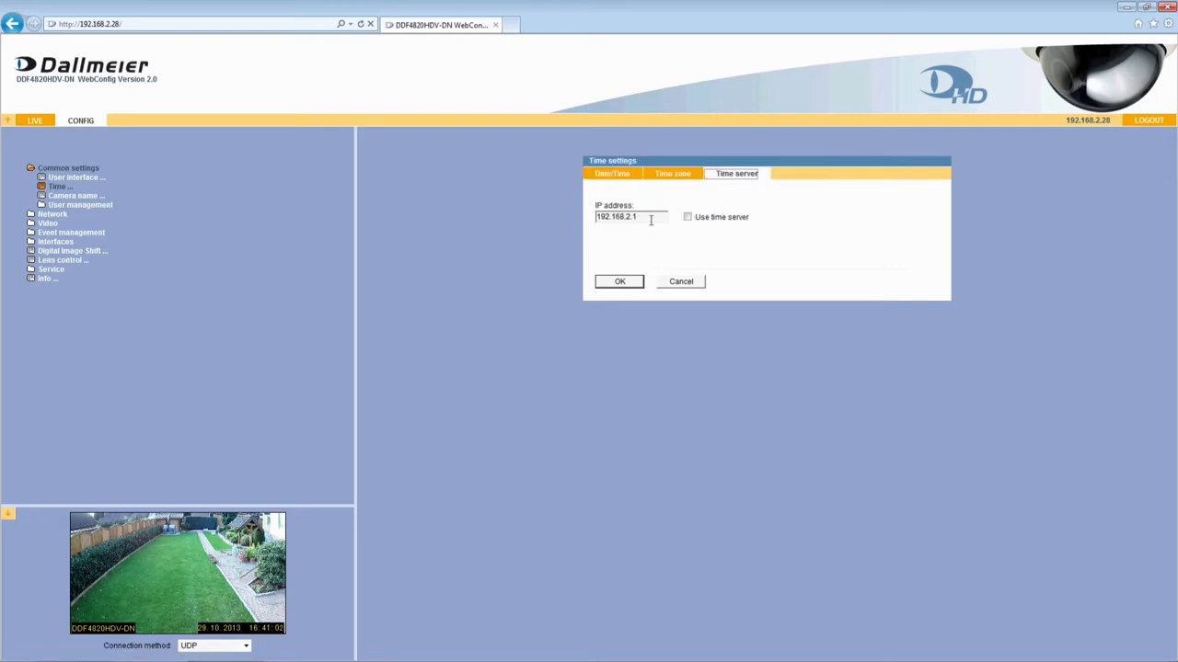
left_click(687, 218)
Examine the camera name settings, including the positions for inserting the name in the video and its color options
left_click(95, 199)
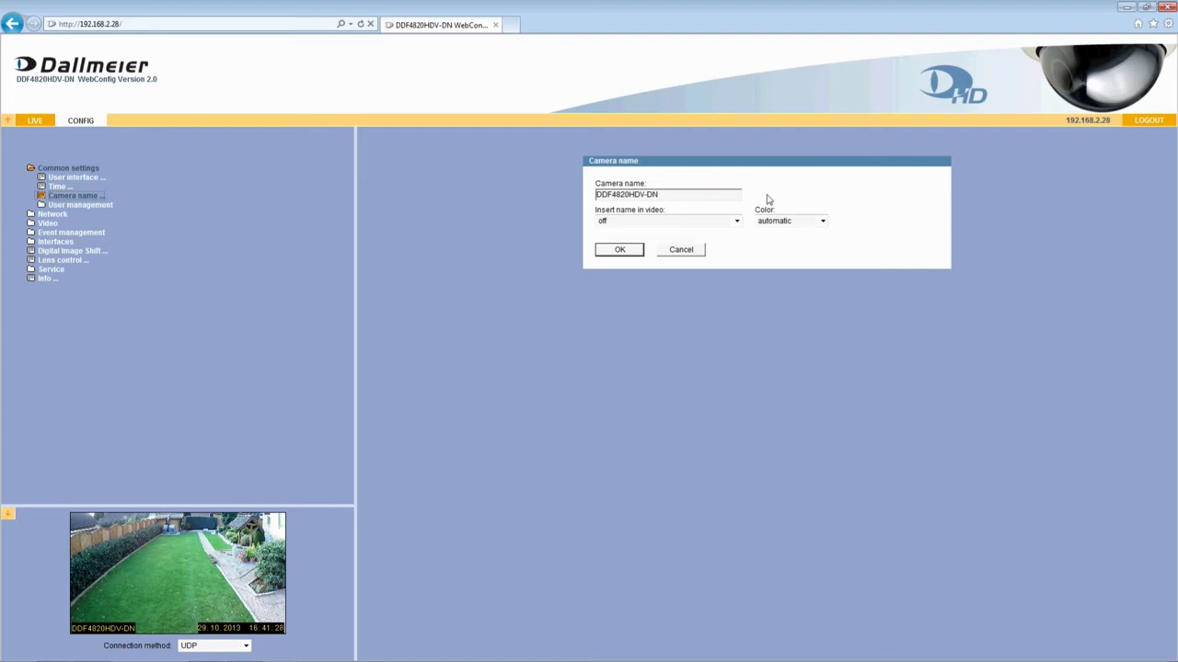
left_click(736, 220)
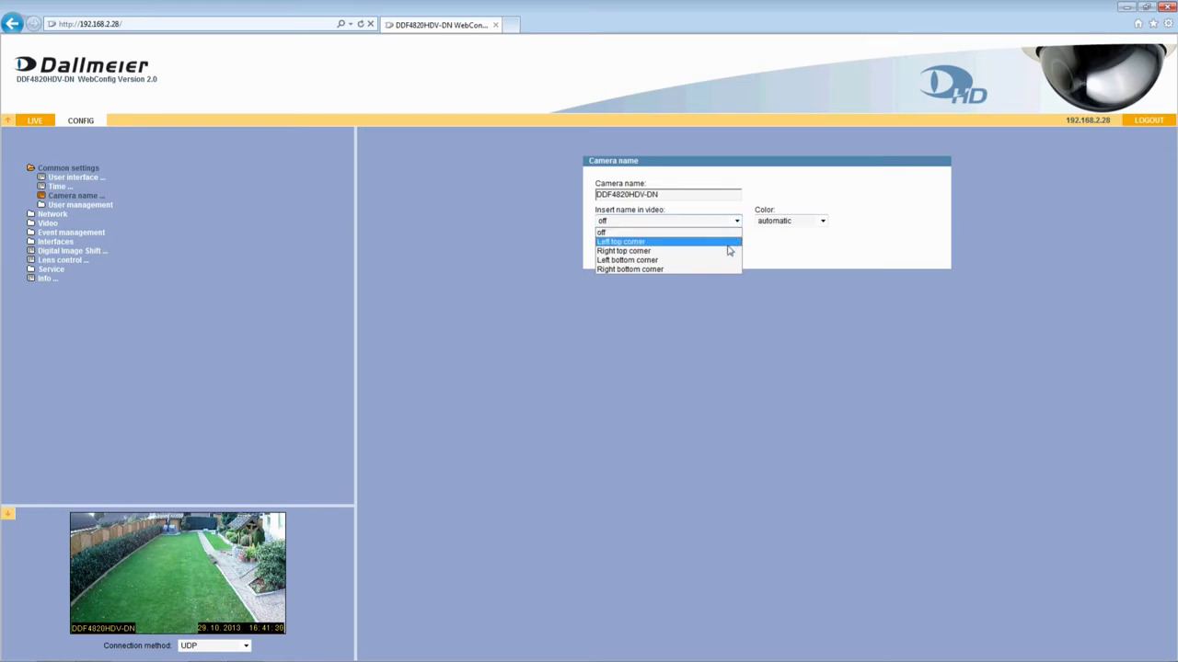
left_click(822, 222)
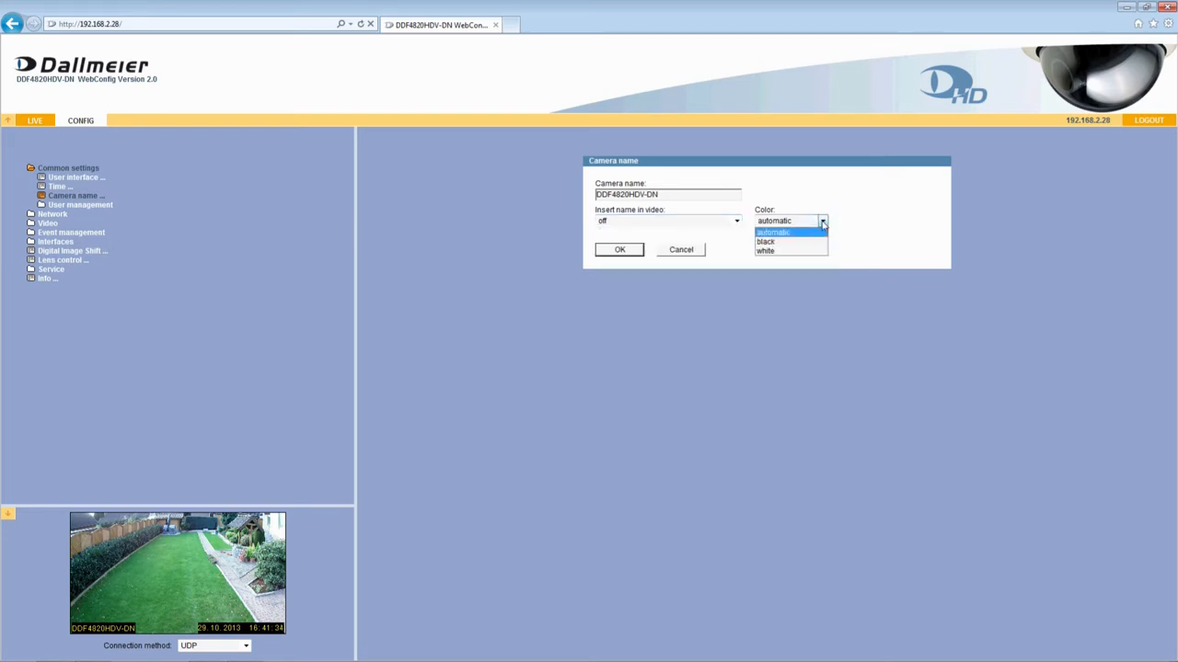
left_click(823, 224)
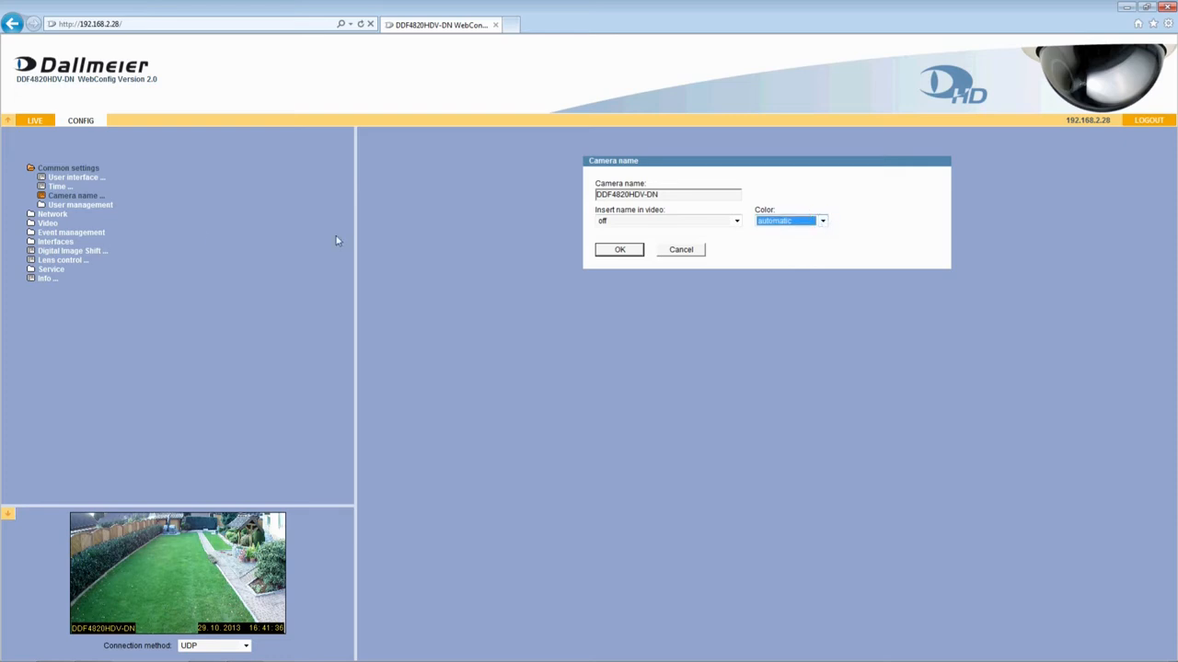
Examine the login options under User management, covering the available login modes and the LDAP options
left_click(96, 206)
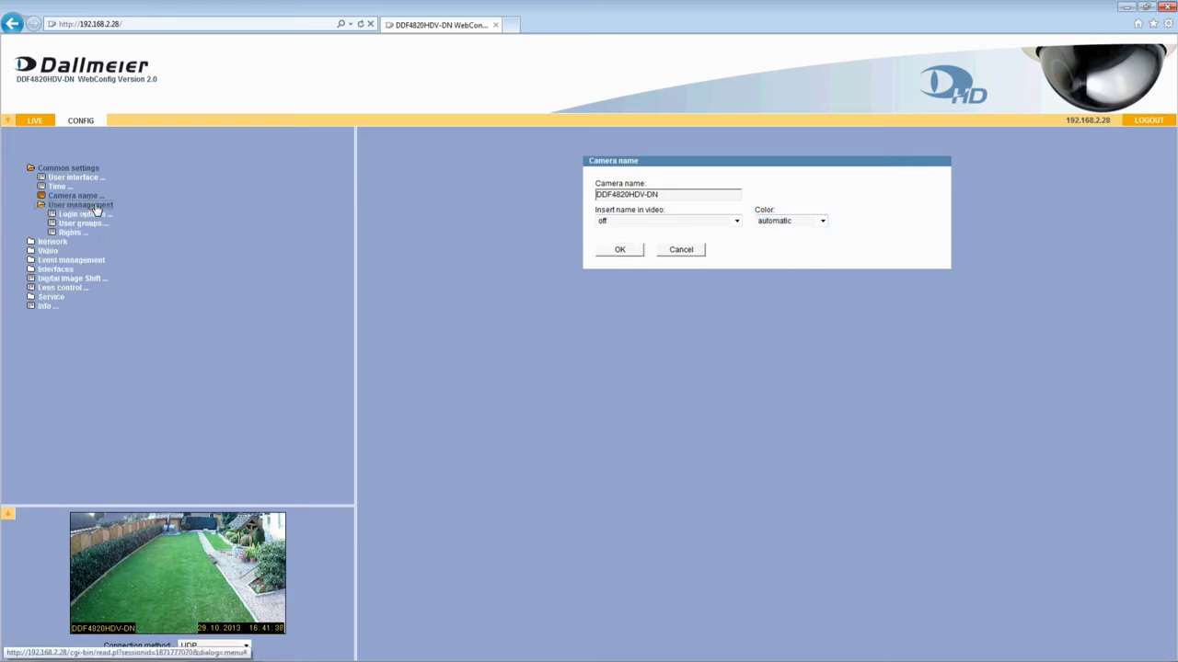
left_click(92, 215)
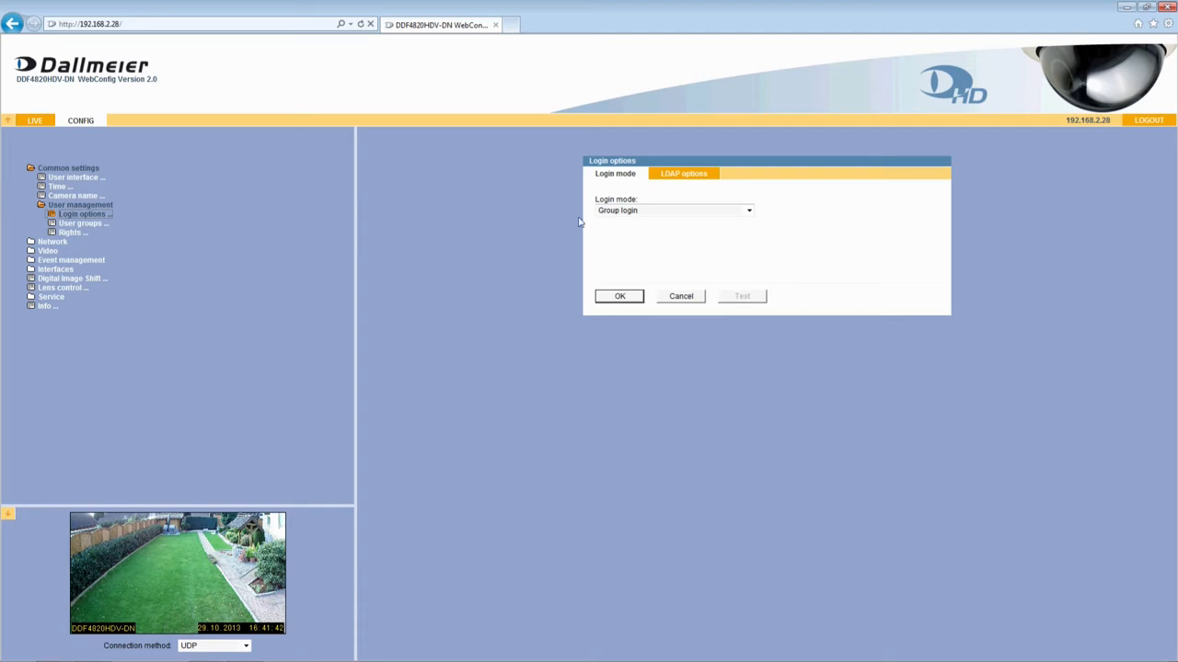
left_click(748, 211)
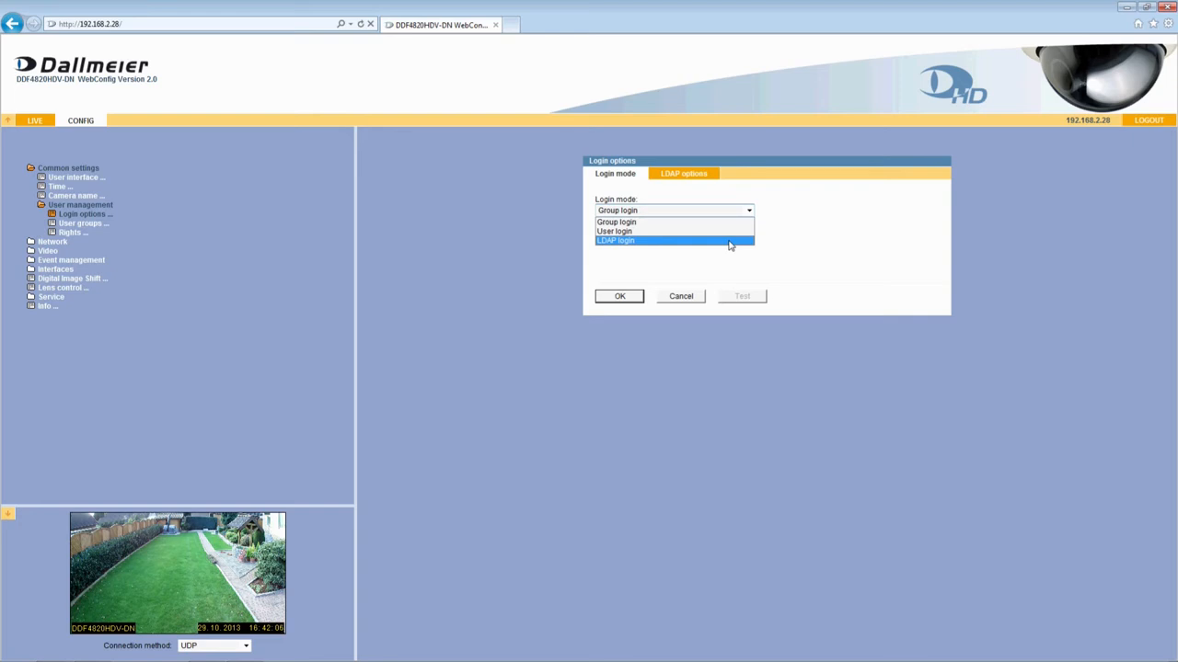
left_click(686, 175)
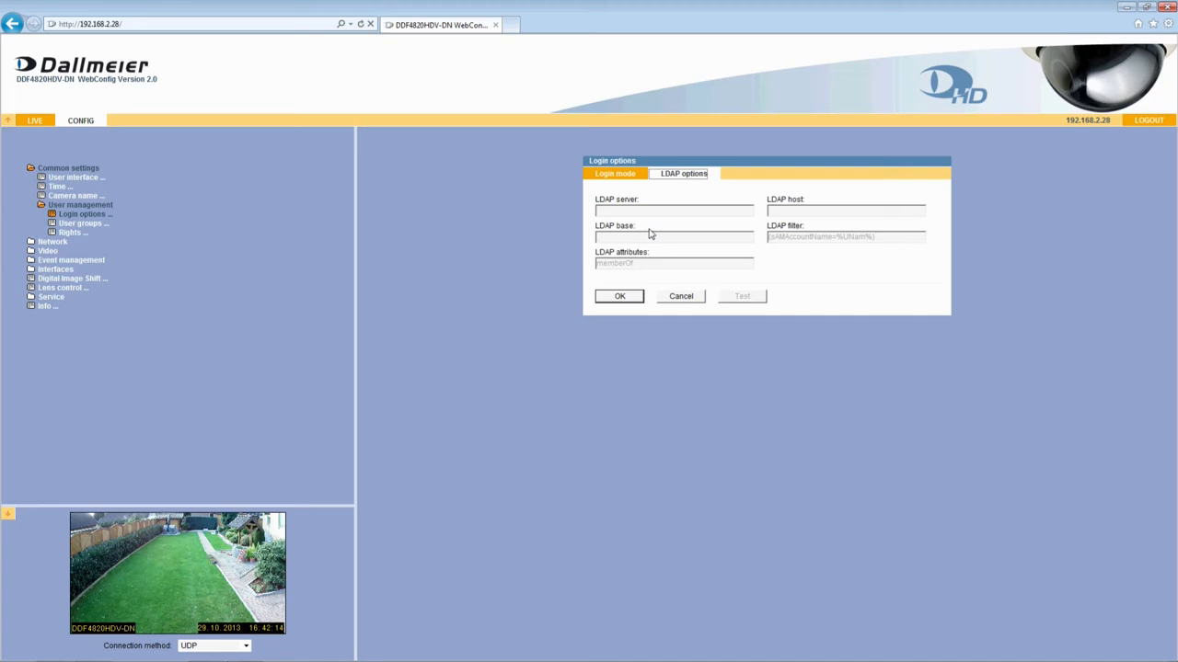
Enter and confirm a new password for the admin user group and apply it
left_click(80, 224)
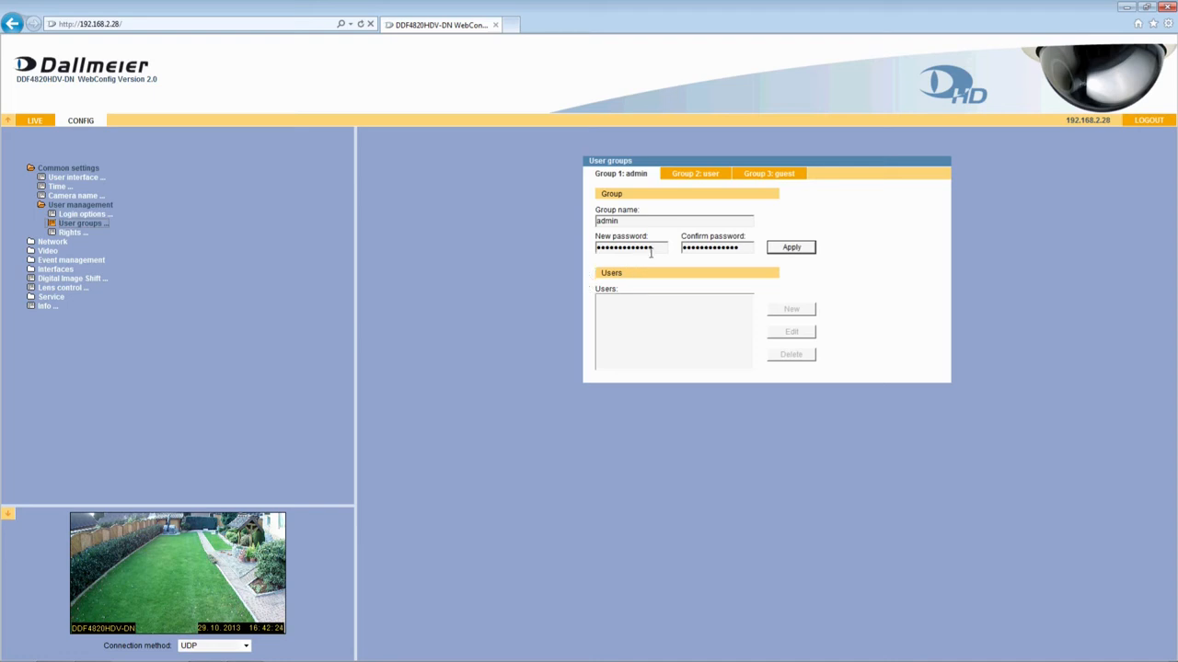
left_click_drag(657, 248, 575, 246)
type("•••••")
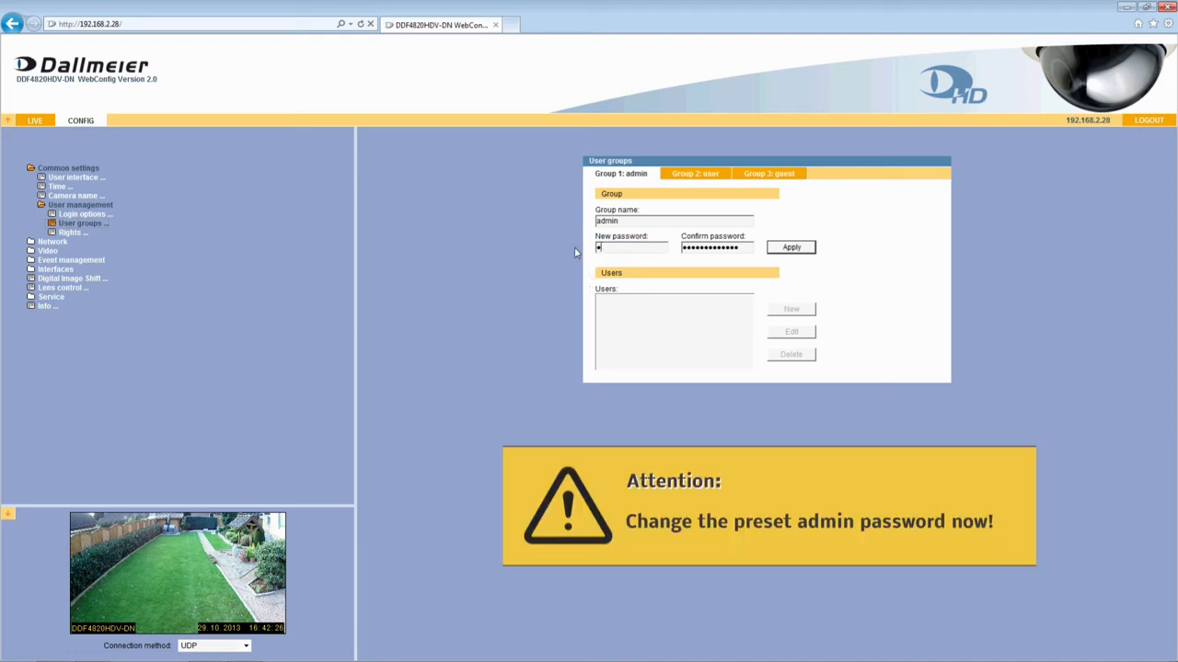
type("•")
left_click_drag(746, 245, 663, 248)
type("••••••")
left_click(808, 247)
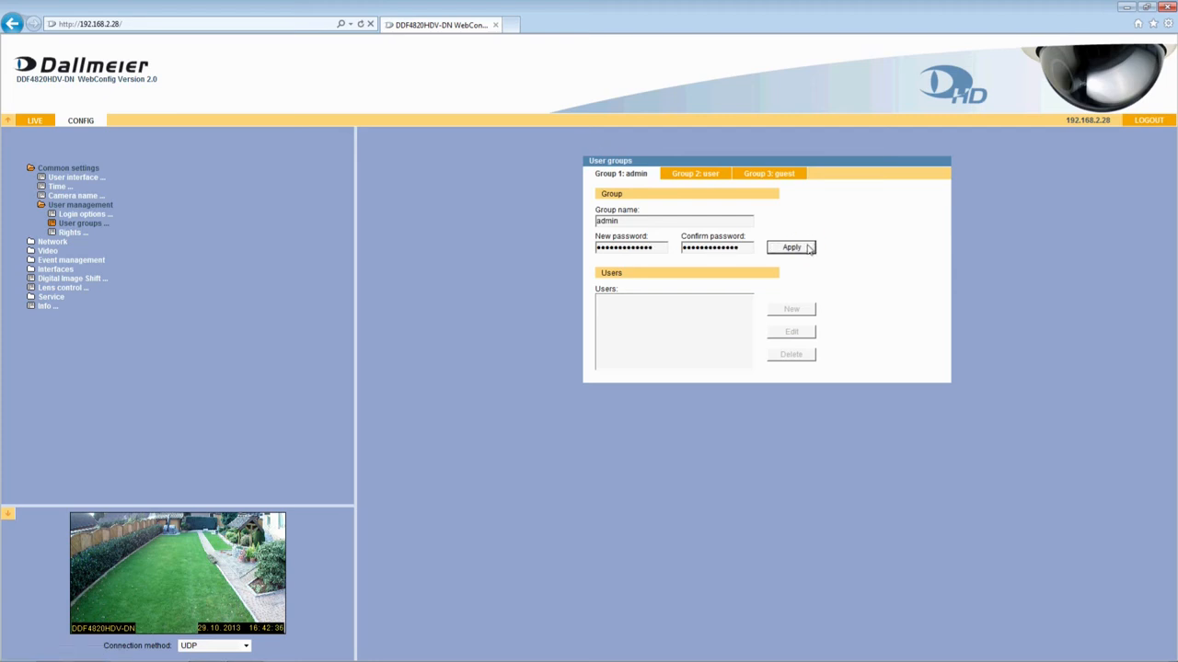
Review the user and guest groups and the rights configuration of the user groups
left_click(685, 180)
left_click(754, 176)
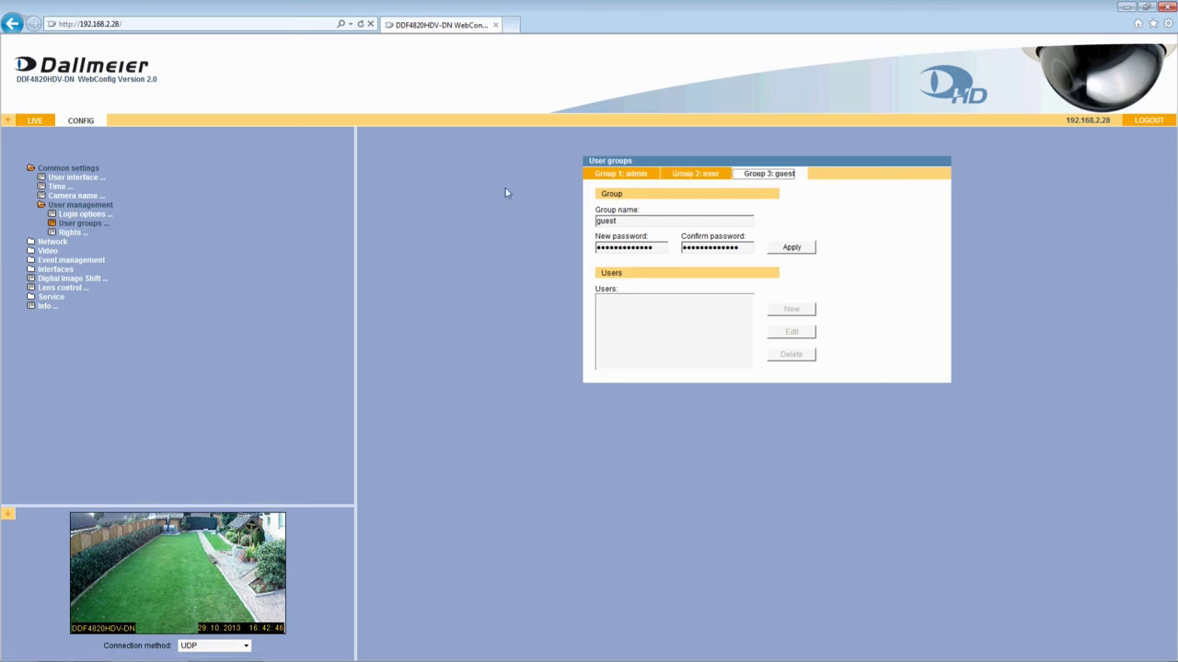
left_click(73, 235)
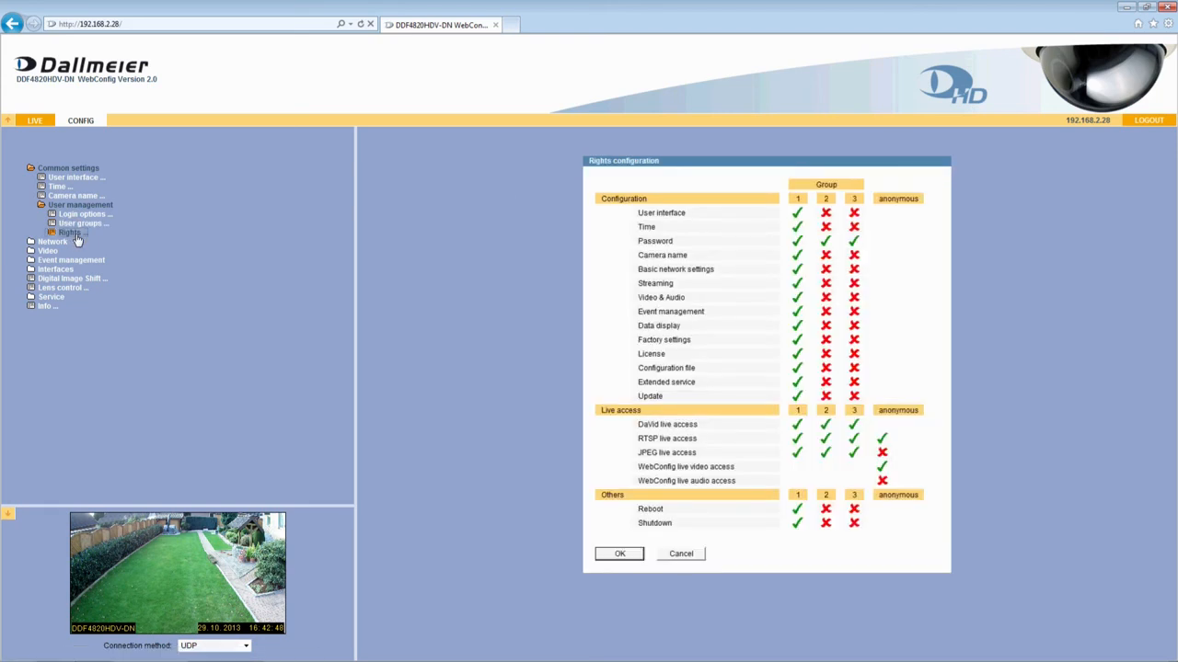